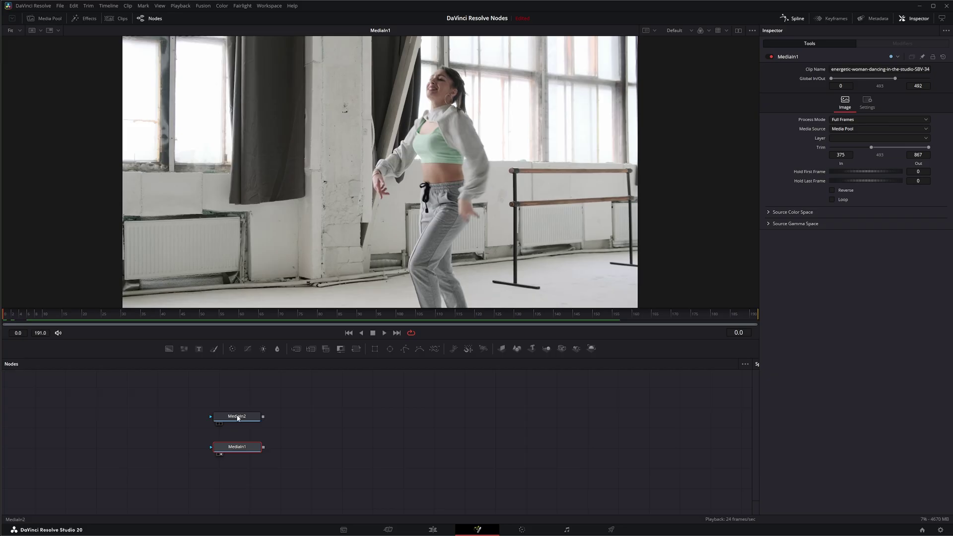
- Preview the studio dance clip to frame 37, then show the green-screen MediaIn2 clip in the viewer
mouse_move(241, 420)
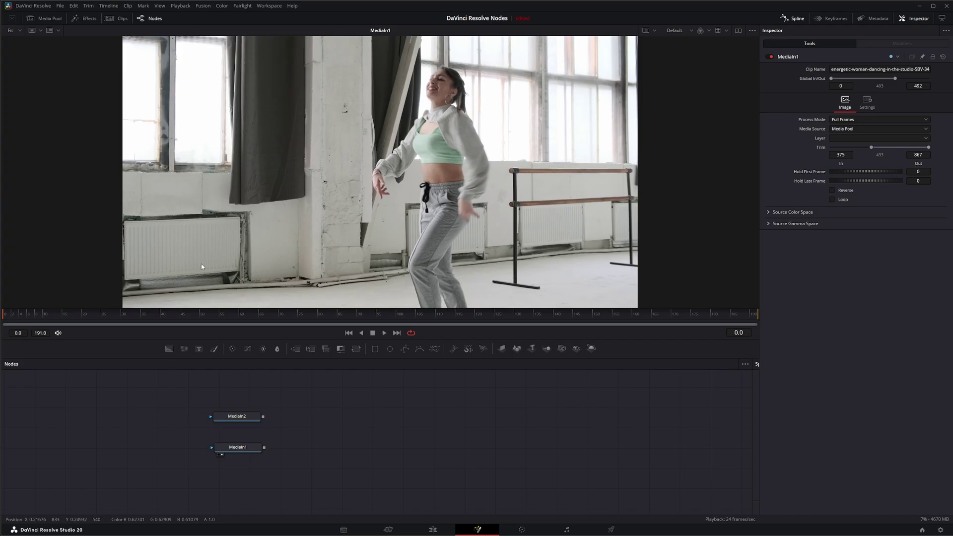
left_click_drag(37, 316, 123, 346)
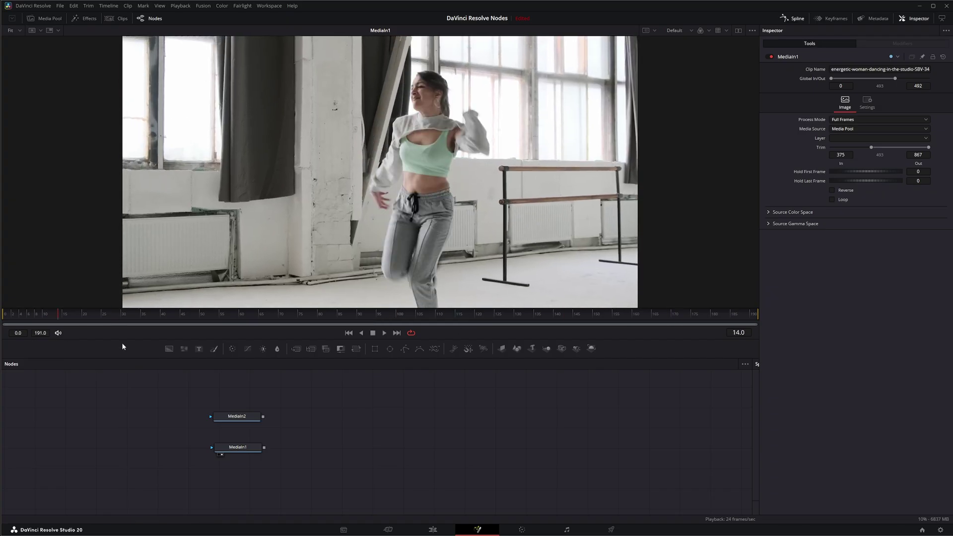
left_click(382, 332)
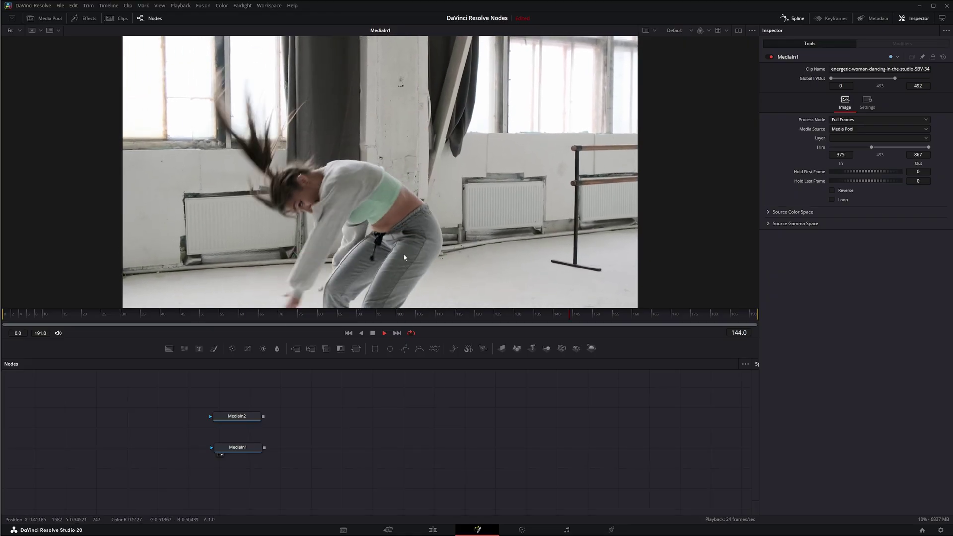
left_click(373, 334)
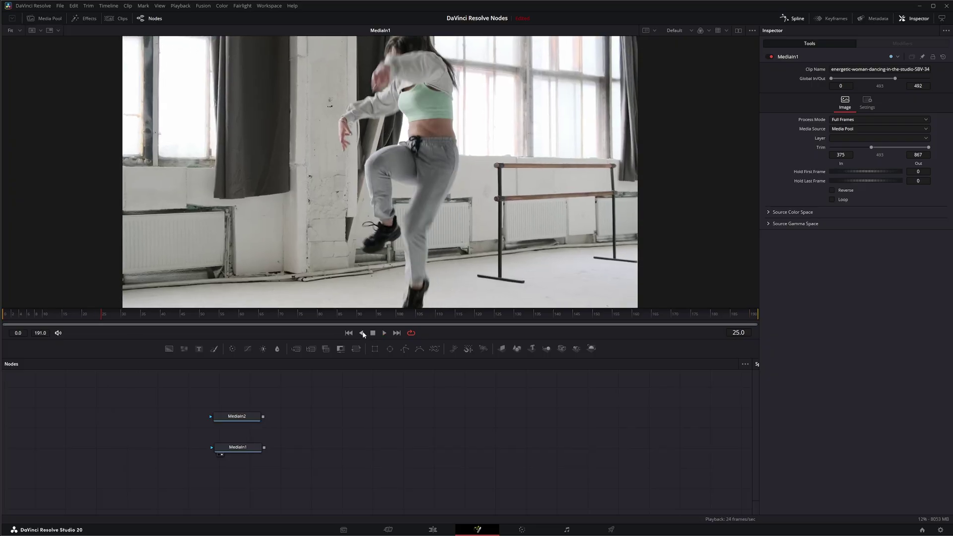
left_click_drag(102, 315, 153, 317)
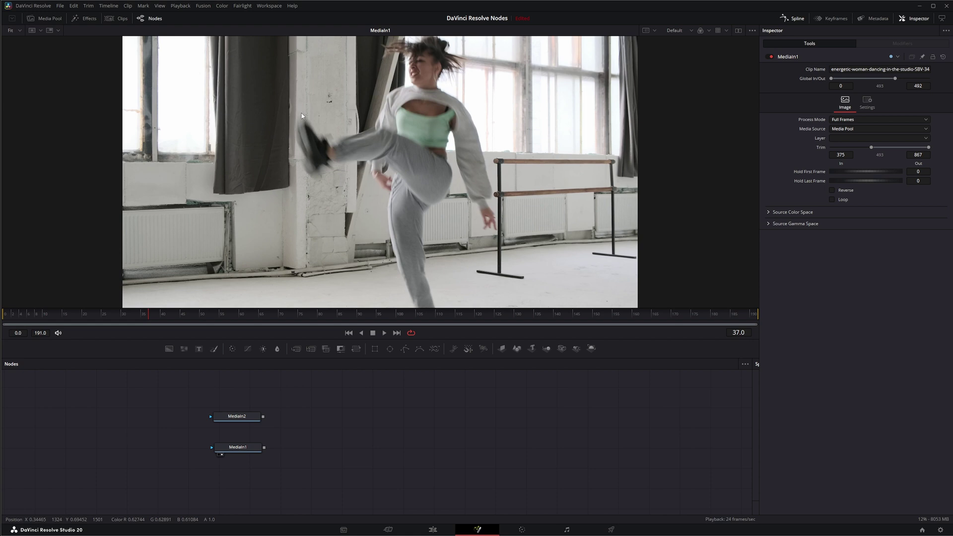
left_click_drag(242, 417, 326, 247)
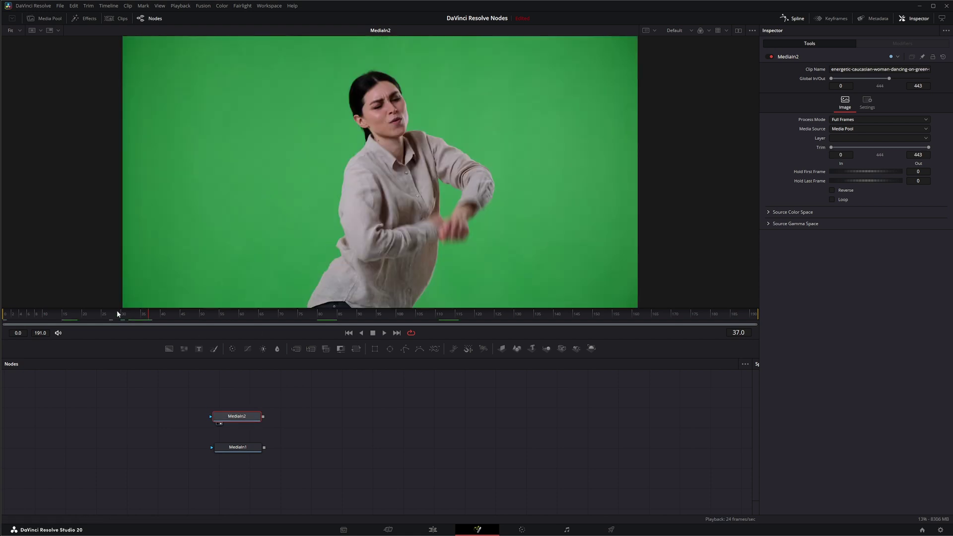
left_click_drag(148, 314, 219, 317)
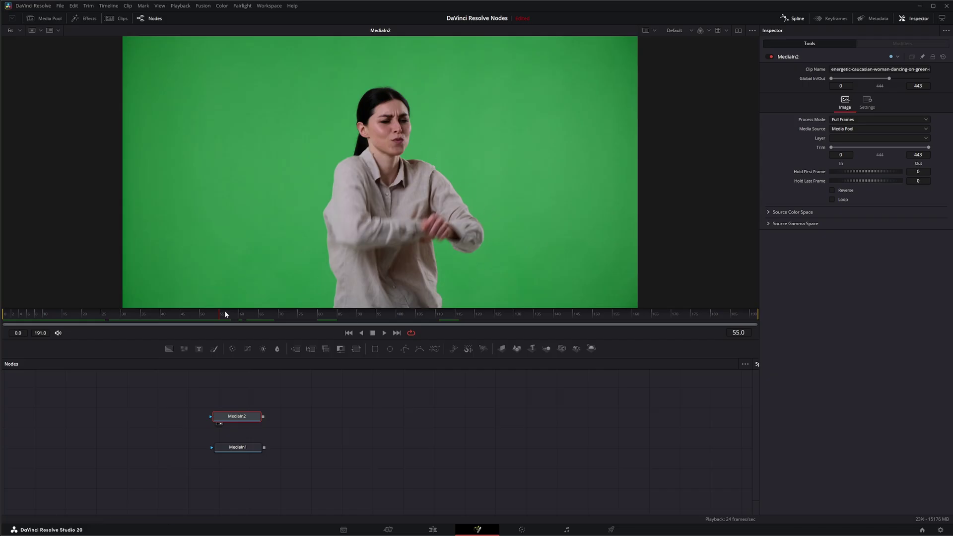
left_click_drag(221, 317, 250, 317)
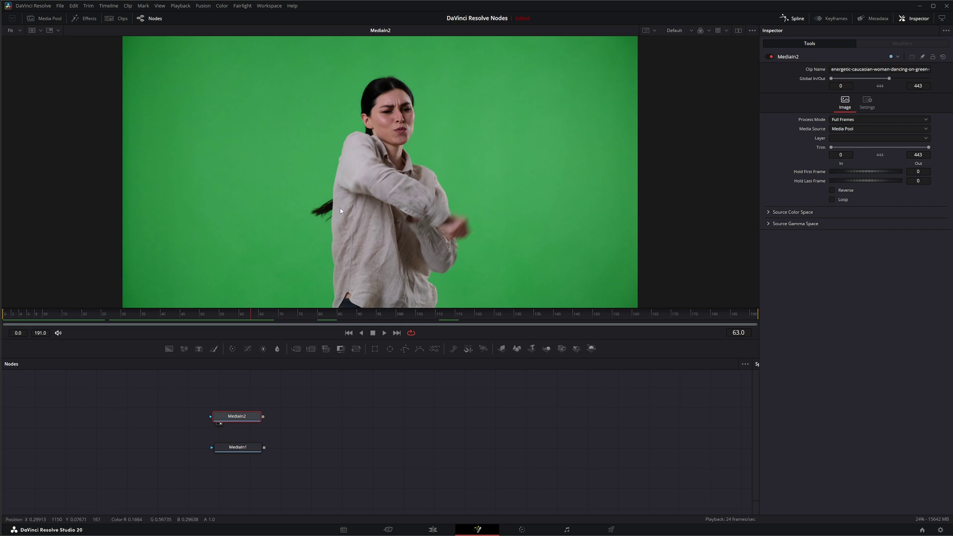
- Add a Delta Keyer node after MediaIn2 and view its output
key("shift+space")
type("opt")
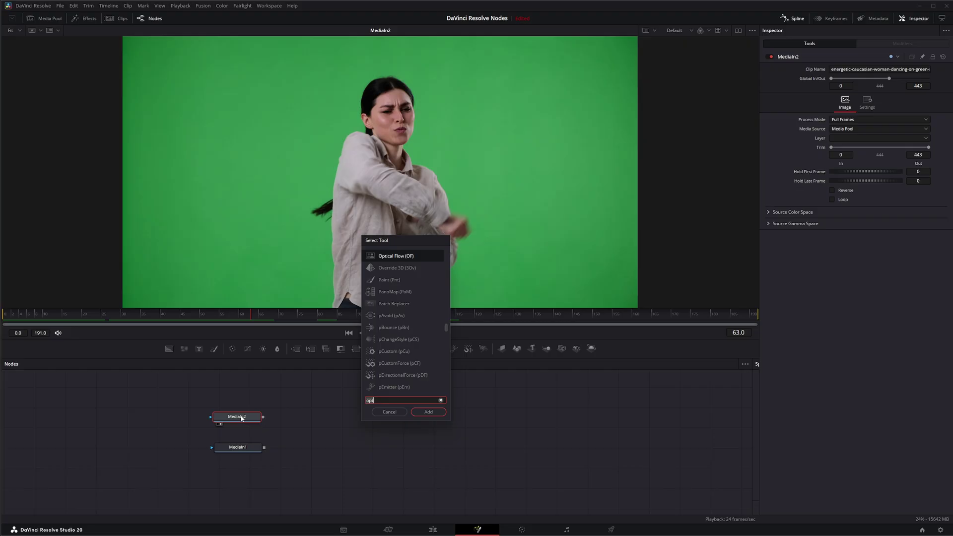
key("BackSpace")
key("BackSpace")
key("BackSpace")
type("delta")
key("Return")
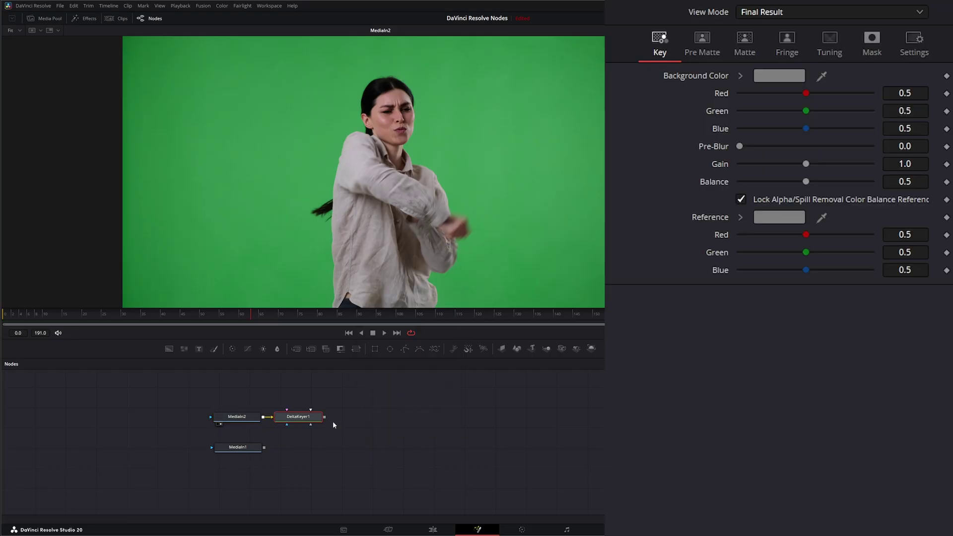
key("1")
- Sample the green screen as the Background Color and play back the keyed dancer
left_click_drag(822, 76, 474, 138)
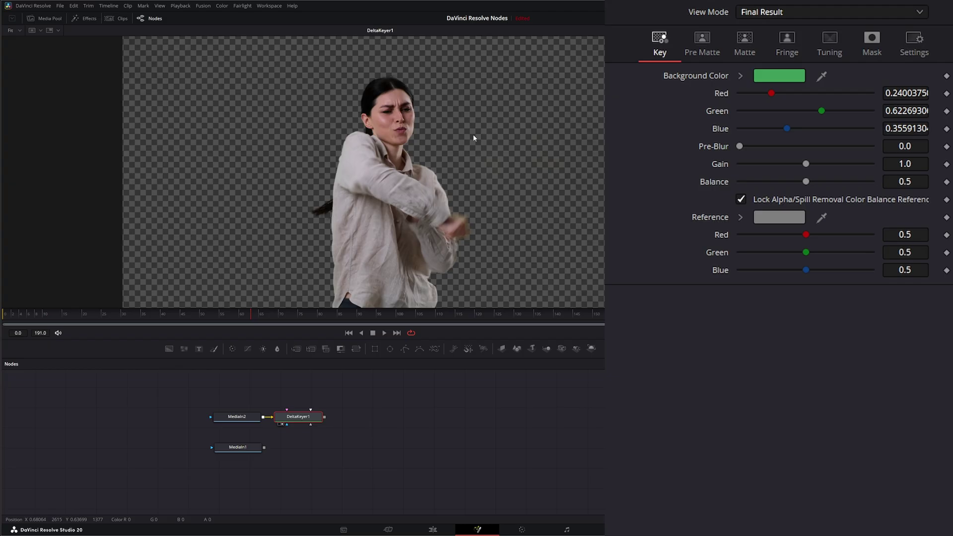
left_click(385, 333)
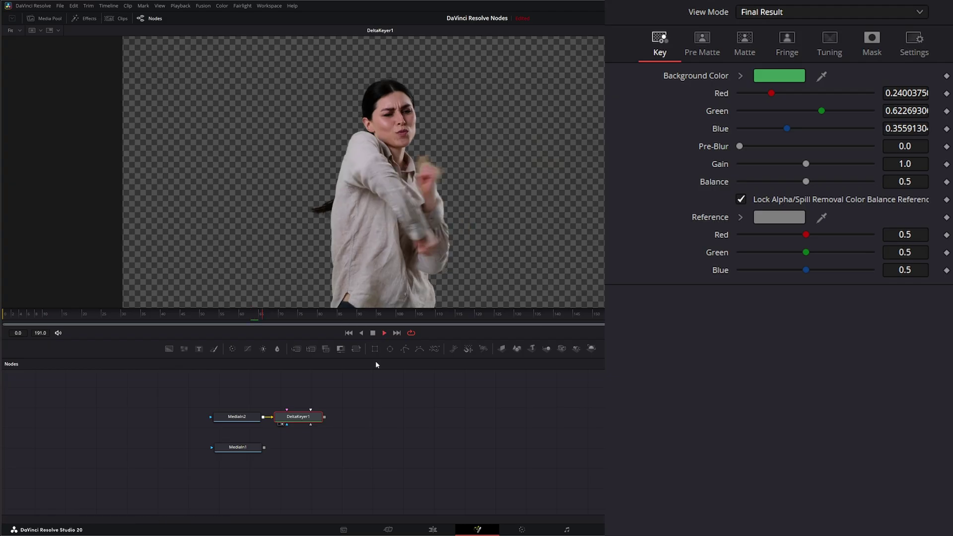
left_click(348, 333)
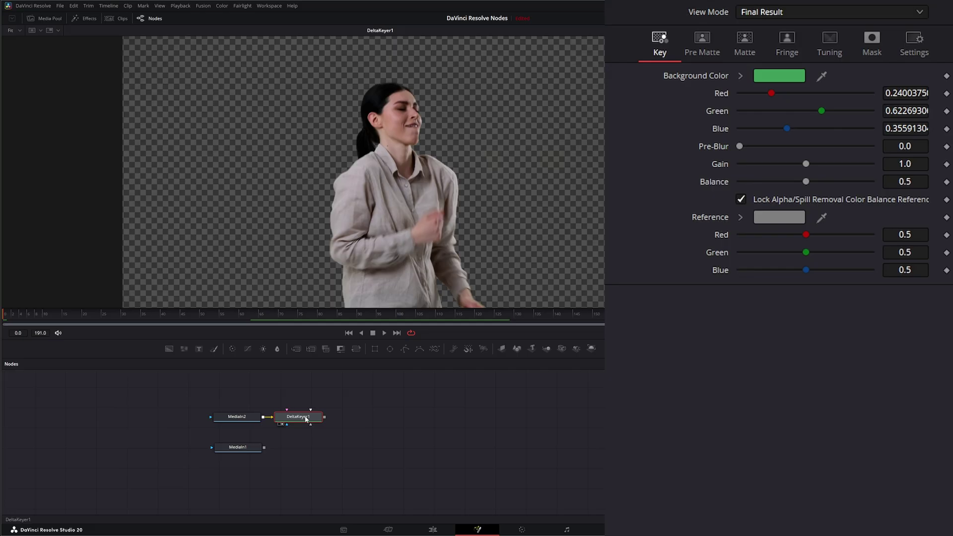
- Add an Optical Flow node after DeltaKeyer1 and view its output
key("shift+space")
type("delt")
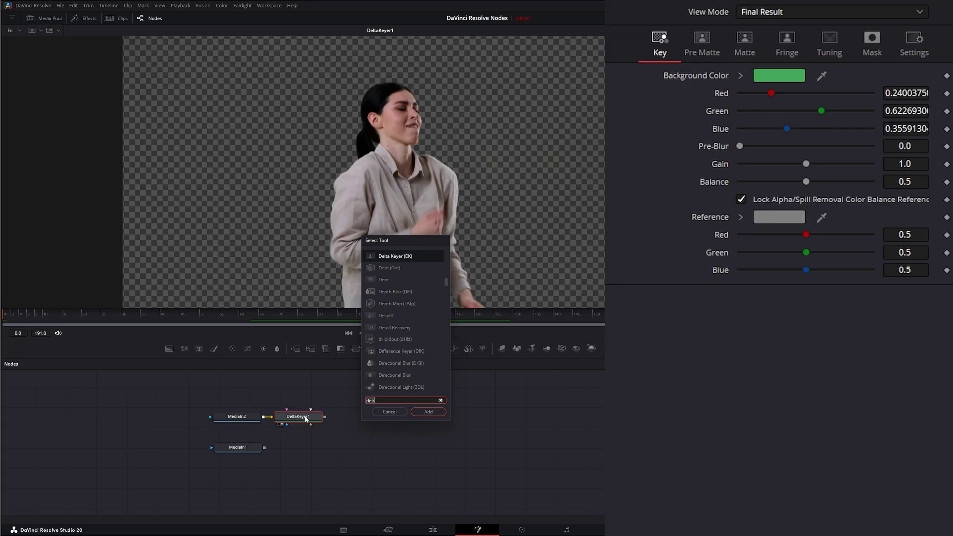
key("BackSpace")
key("BackSpace")
key("BackSpace")
key("BackSpace")
type("opt")
key("Return")
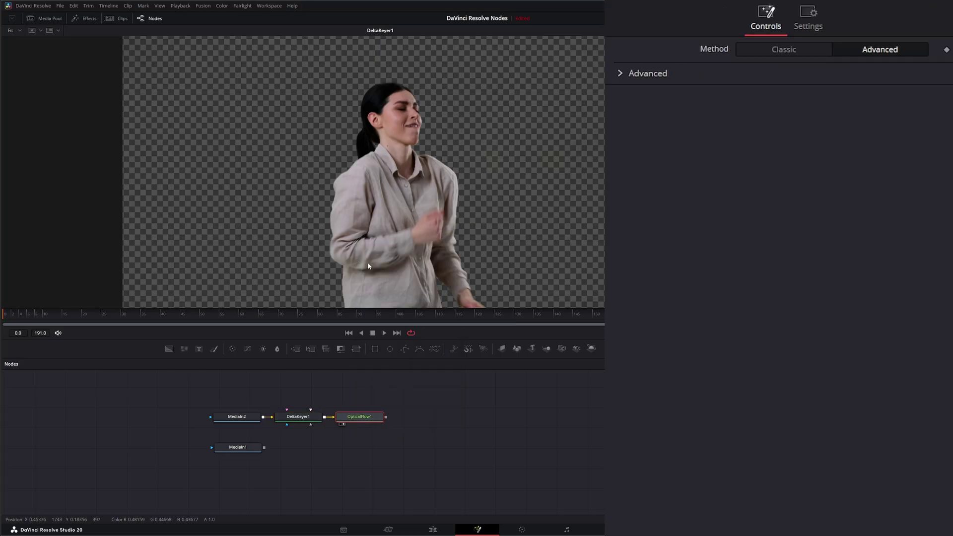
key("1")
- Inspect the Vector Y channel in the viewer, then switch the display back to Color
right_click(370, 210)
mouse_move(397, 223)
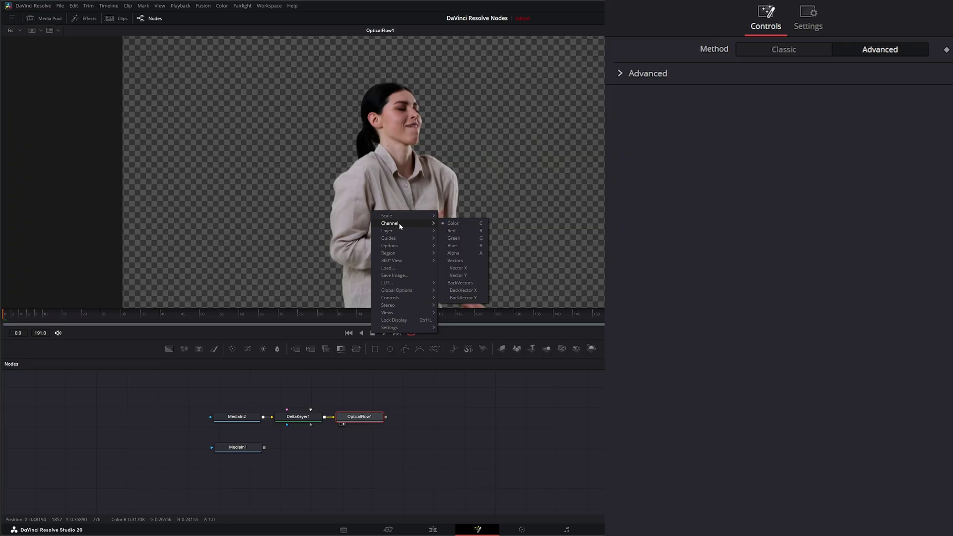
left_click(459, 275)
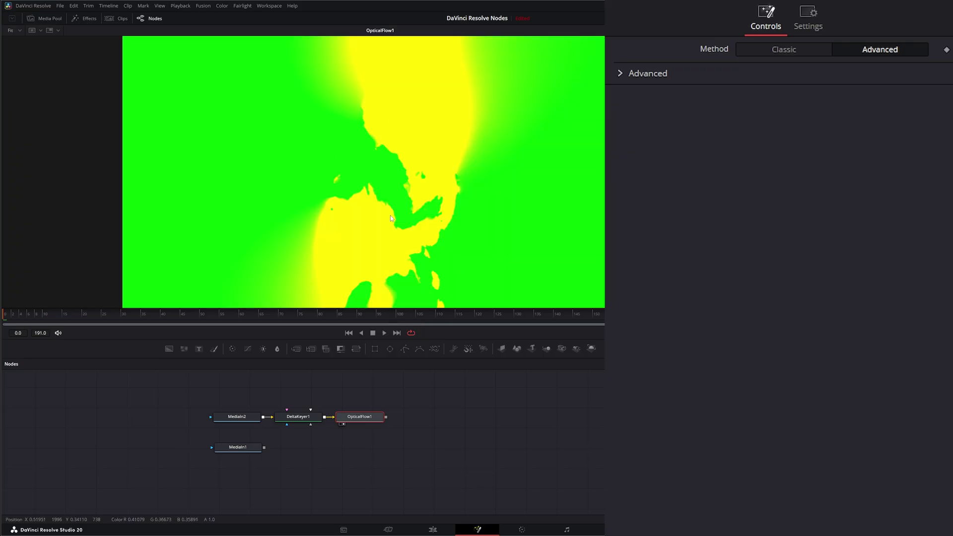
right_click(366, 238)
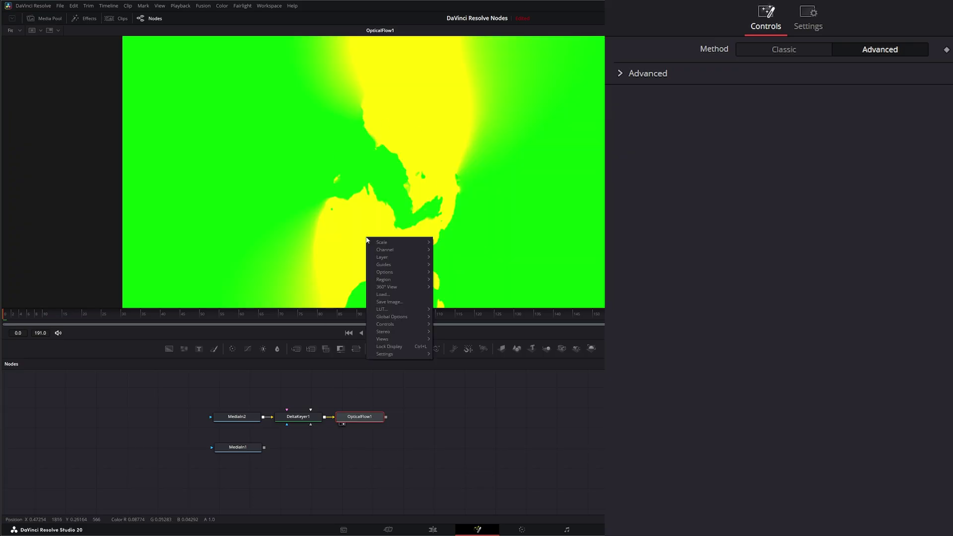
mouse_move(391, 251)
left_click(462, 249)
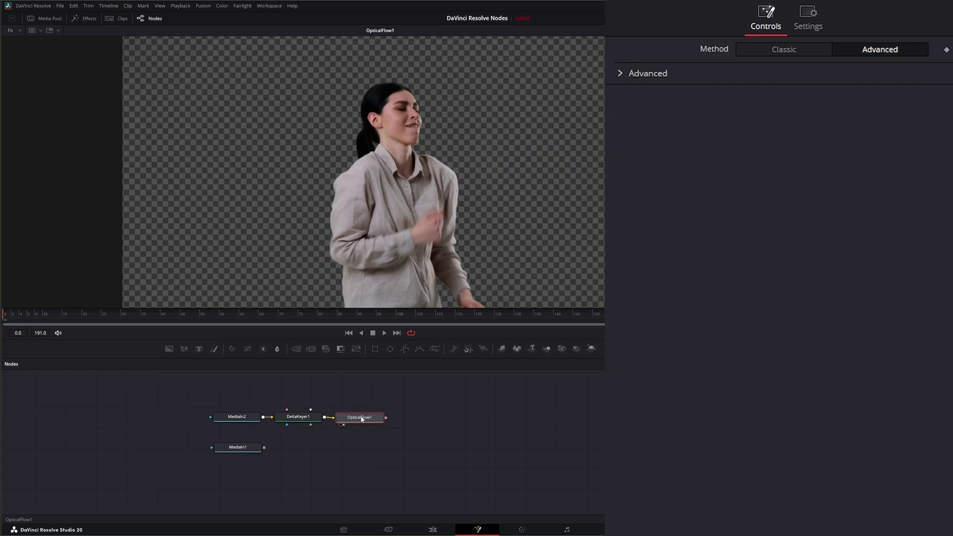
- Insert a Motion Blur node after OpticalFlow1 and view the MotionBlur1 output at Motion Blur 50.0
key("shift+space")
type("opt")
key("BackSpace")
key("BackSpace")
key("BackSpace")
type("motio")
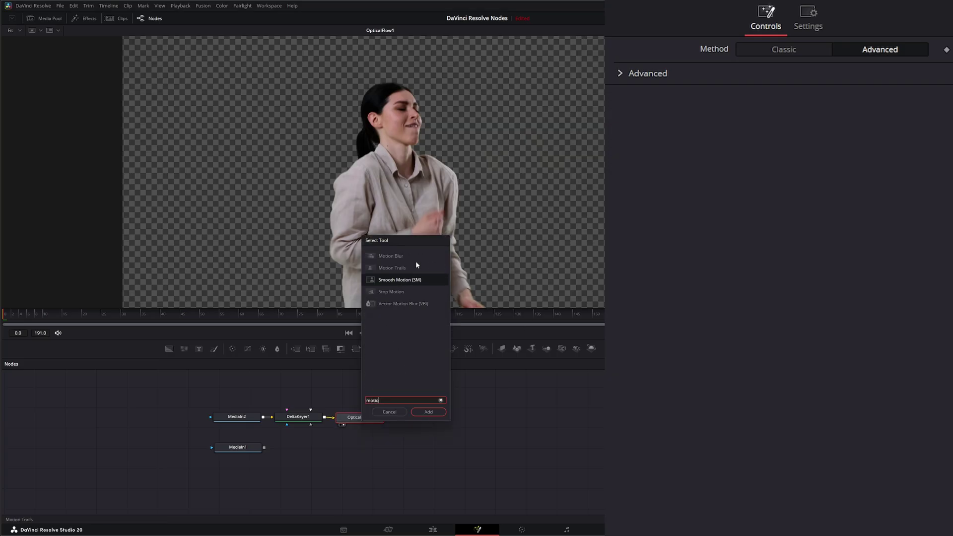
left_click(390, 256)
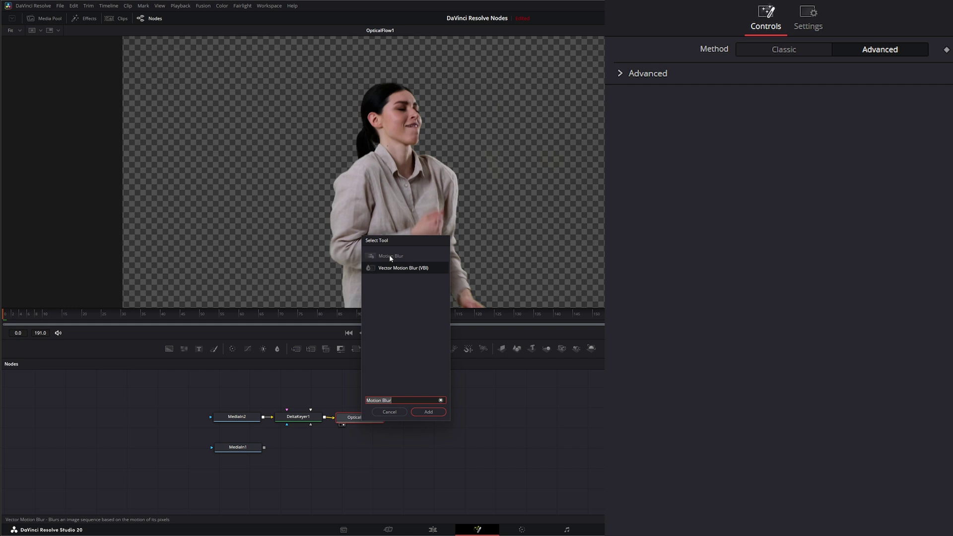
left_click(428, 412)
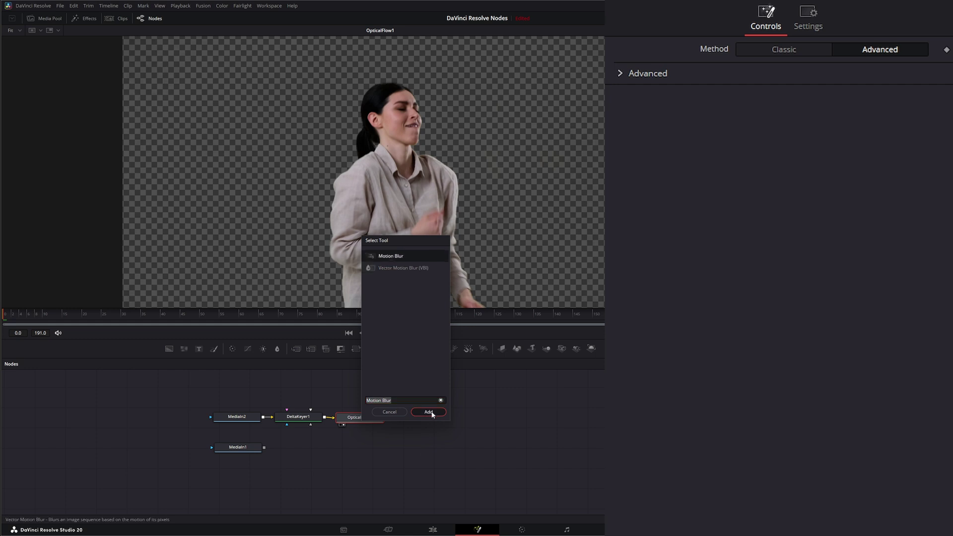
key("1")
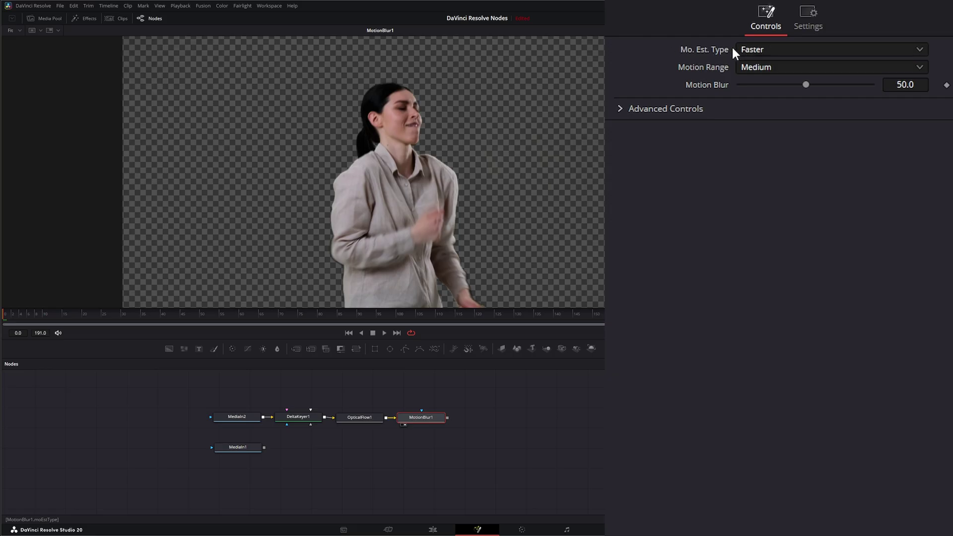
- Compare Better and None motion estimation during playback, settling on Better
left_click(762, 50)
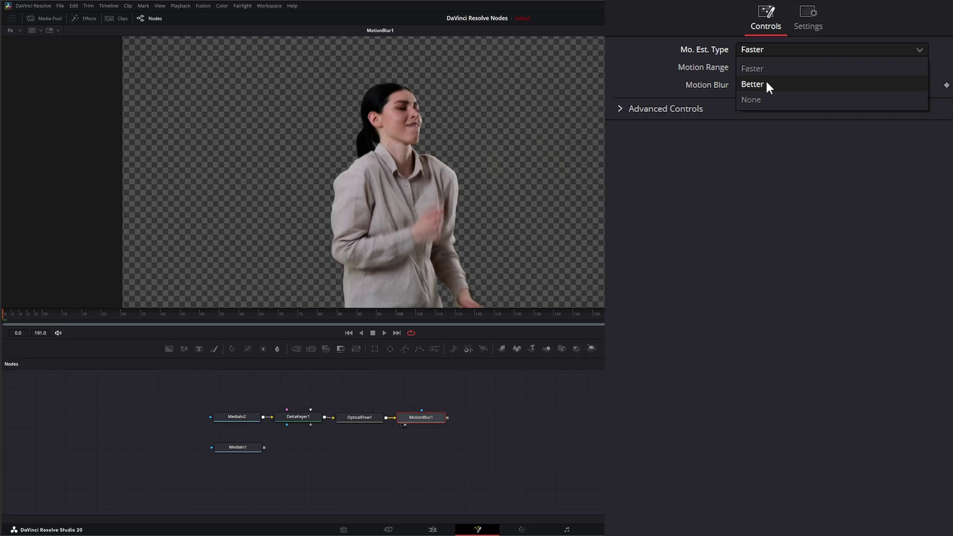
left_click(767, 84)
left_click(766, 47)
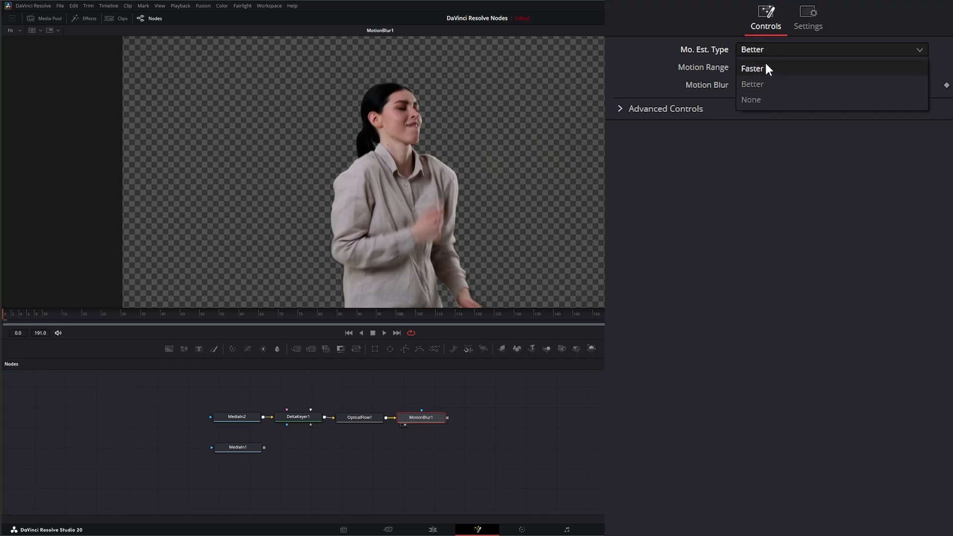
left_click(765, 99)
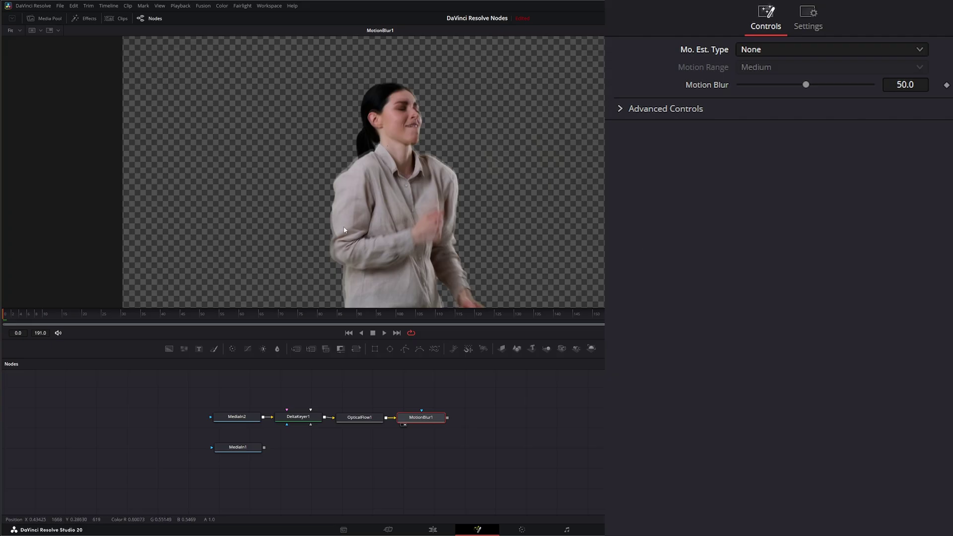
key("space")
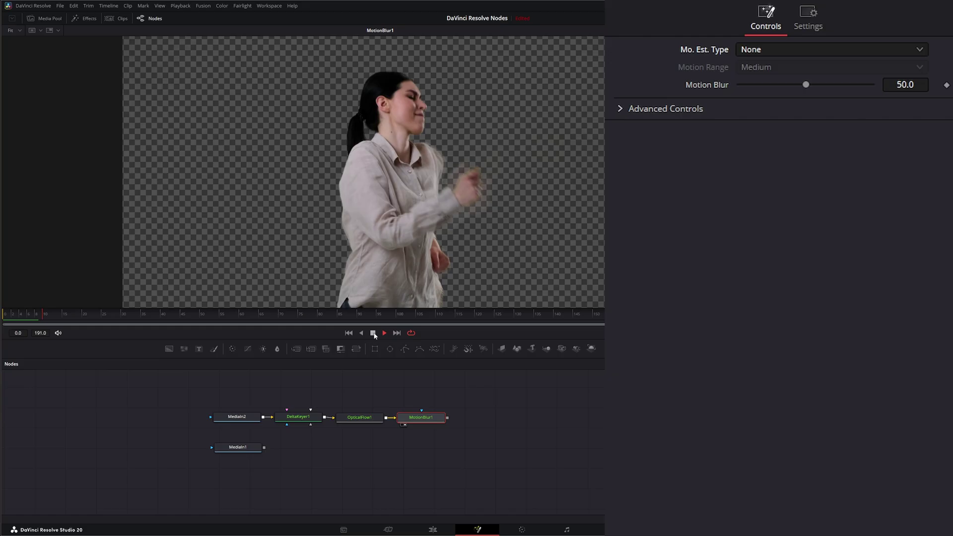
left_click(373, 333)
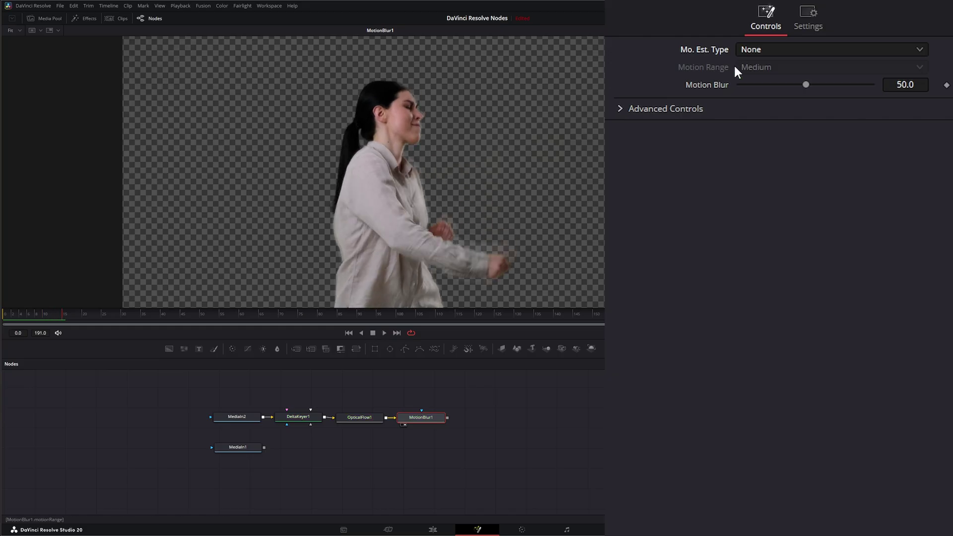
left_click(761, 49)
left_click(769, 83)
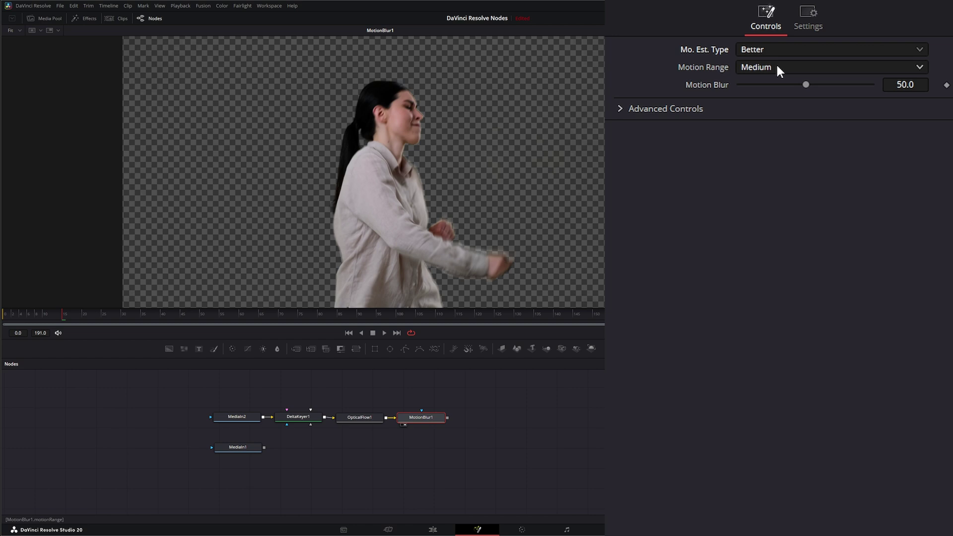
- Try Large, Medium and Small motion range, keep Medium, and set Motion Blur to about 48.1
left_click(764, 72)
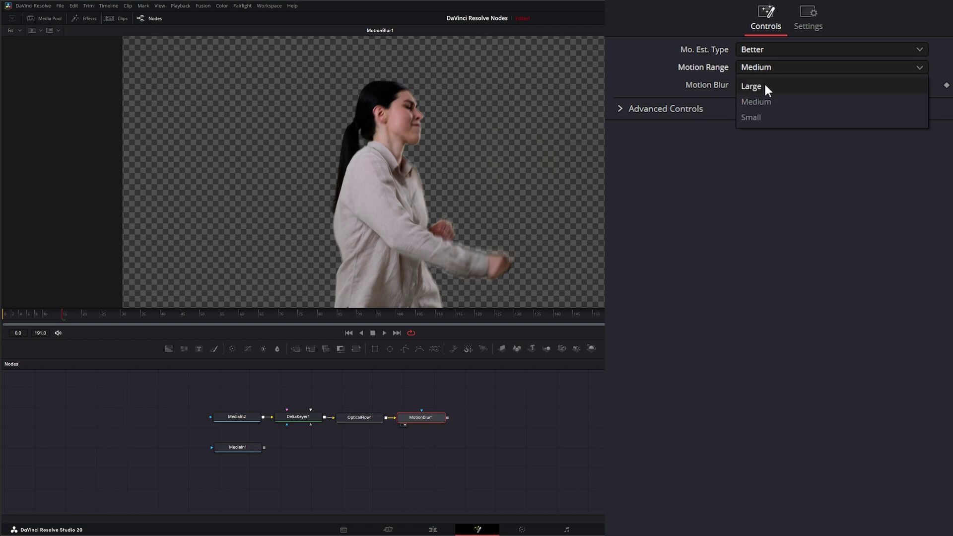
left_click(762, 84)
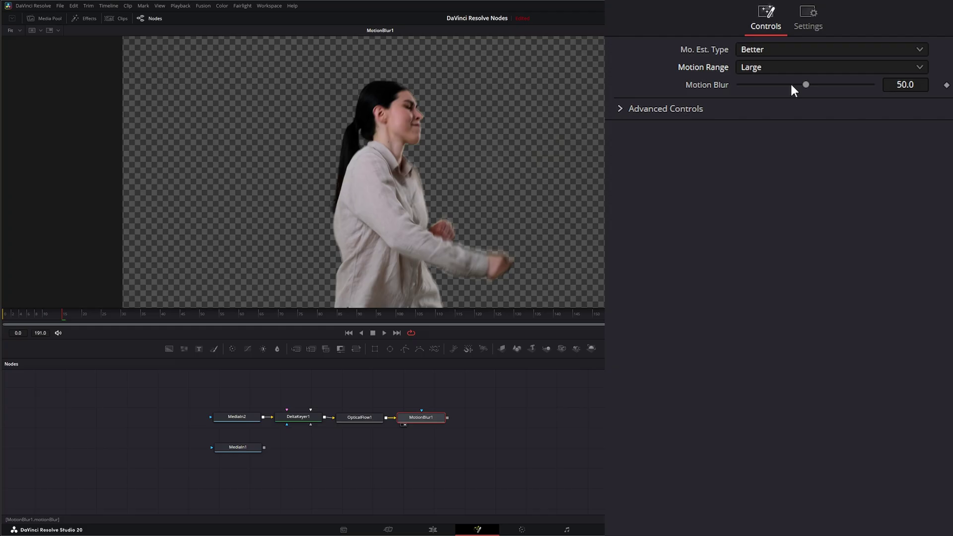
left_click(771, 71)
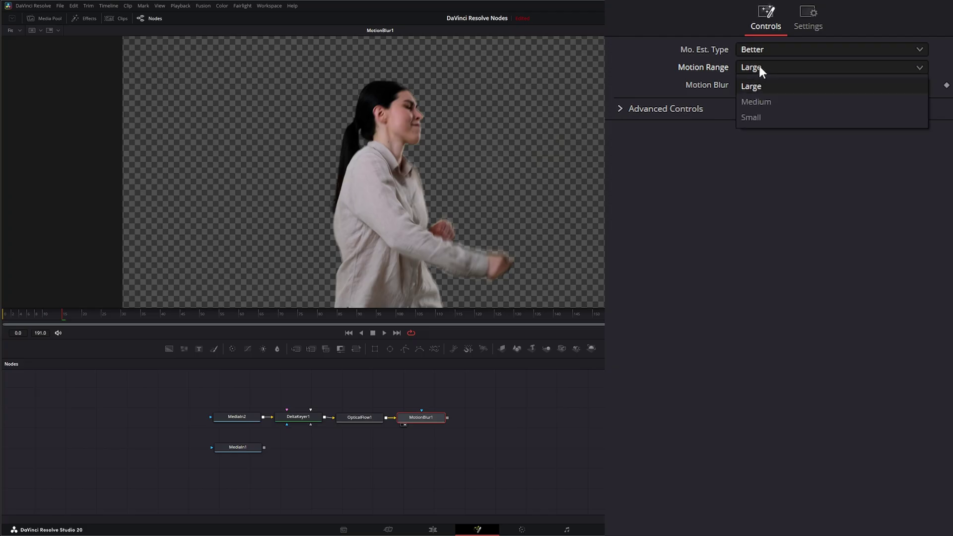
left_click(777, 99)
left_click(794, 67)
left_click(761, 118)
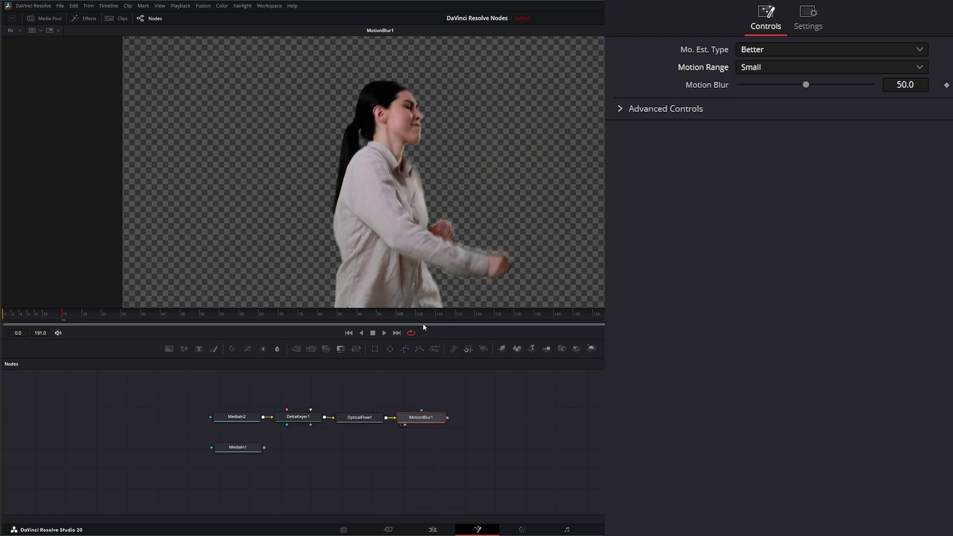
left_click(385, 334)
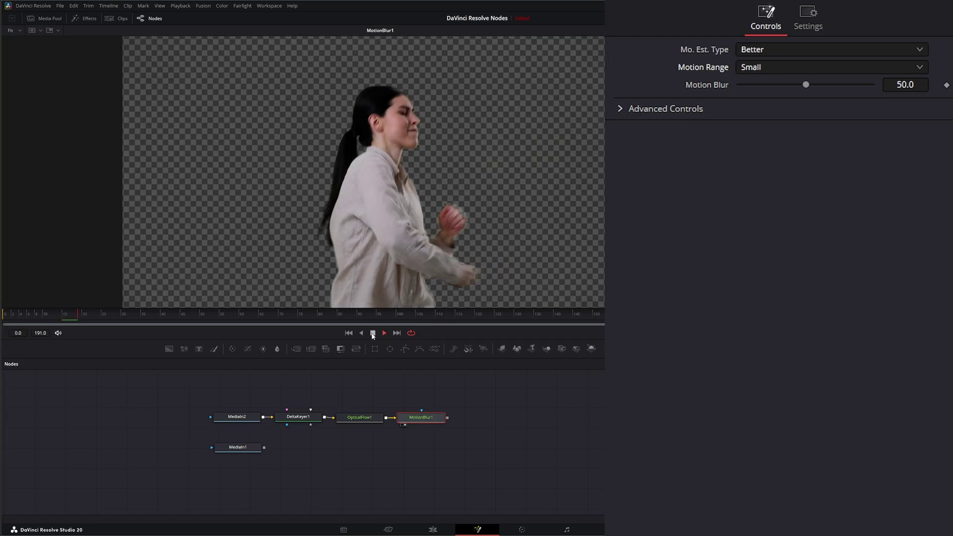
left_click(373, 333)
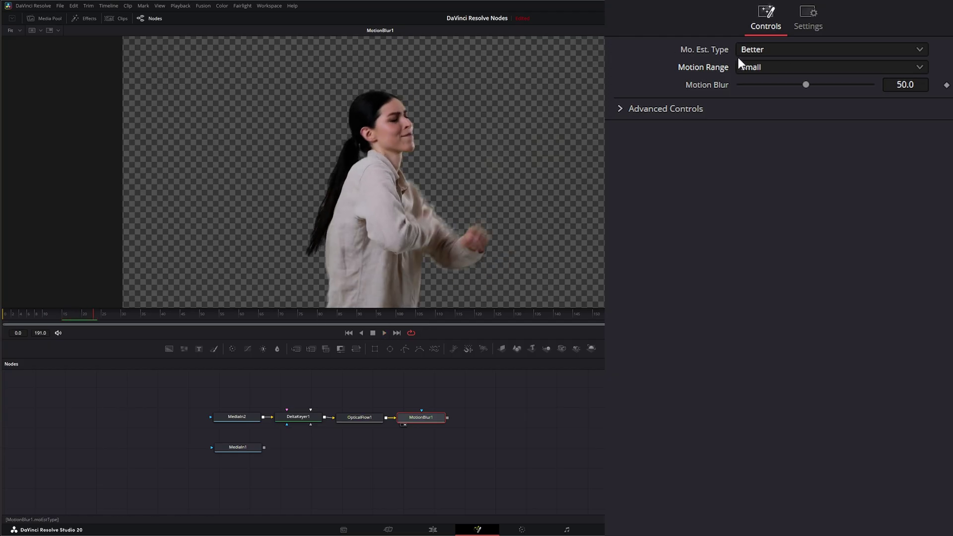
left_click(767, 66)
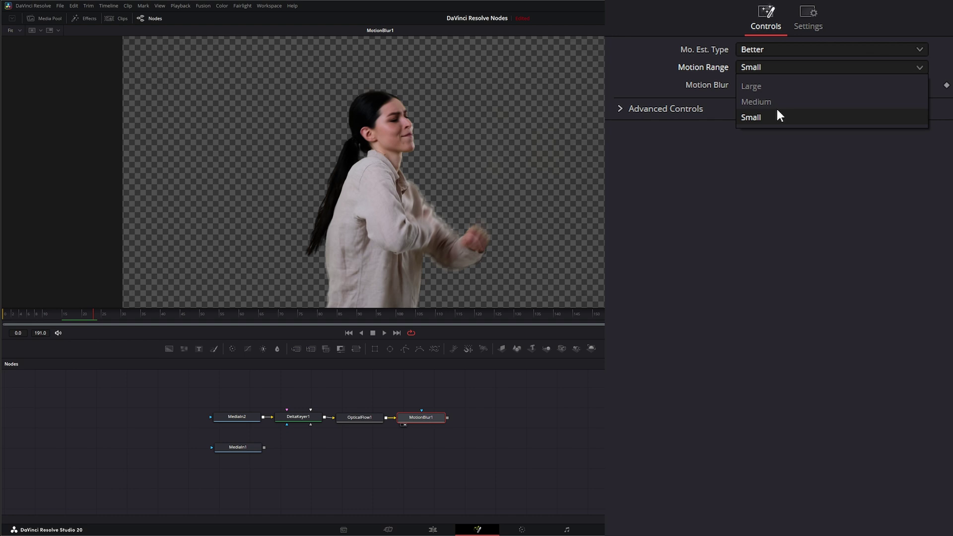
left_click(778, 101)
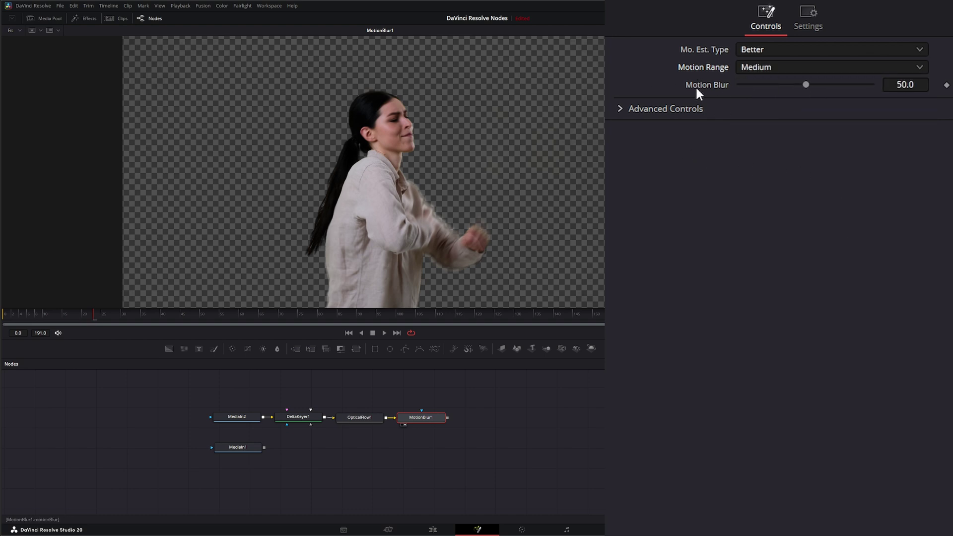
left_click_drag(805, 86, 695, 92)
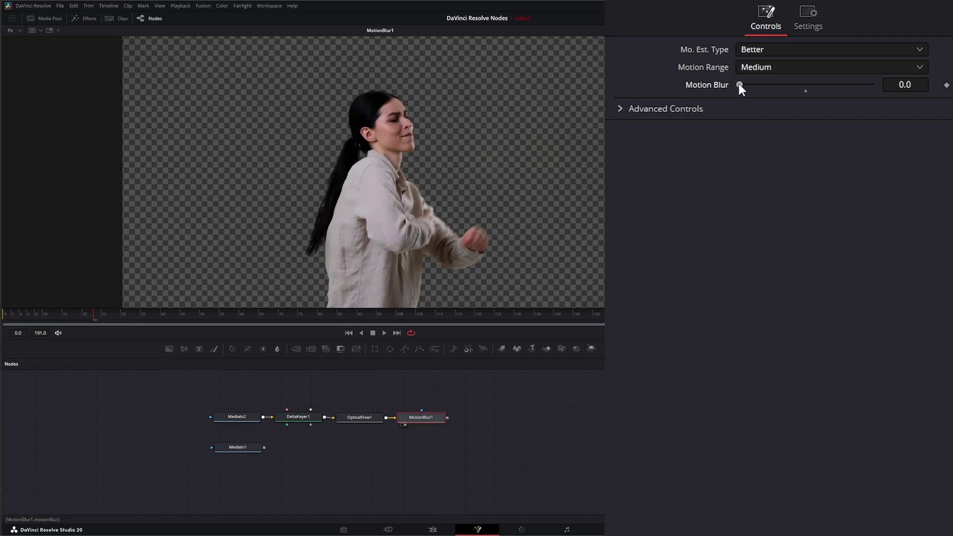
left_click_drag(740, 86, 804, 86)
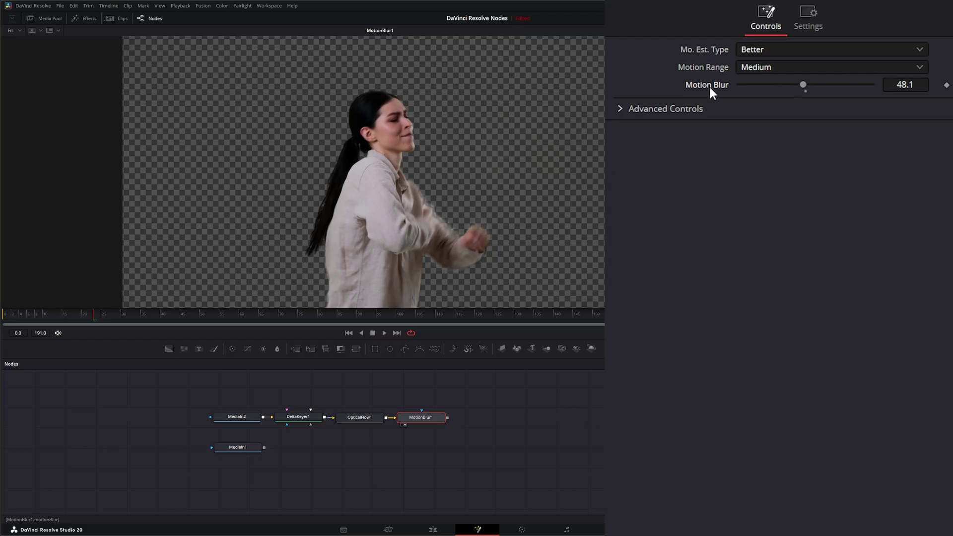
- Expand Advanced Controls and test each Blur Direction, ending on Both Directions
left_click(620, 108)
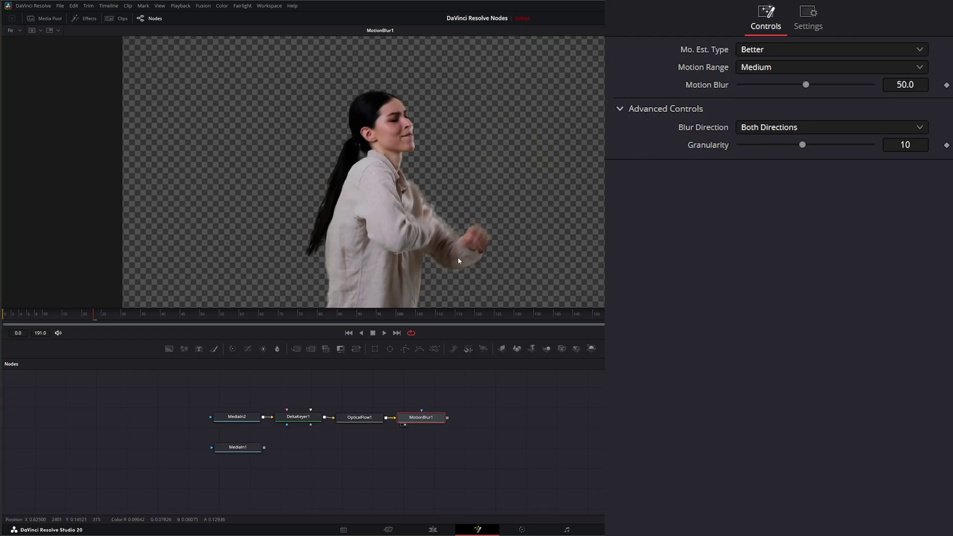
left_click(791, 131)
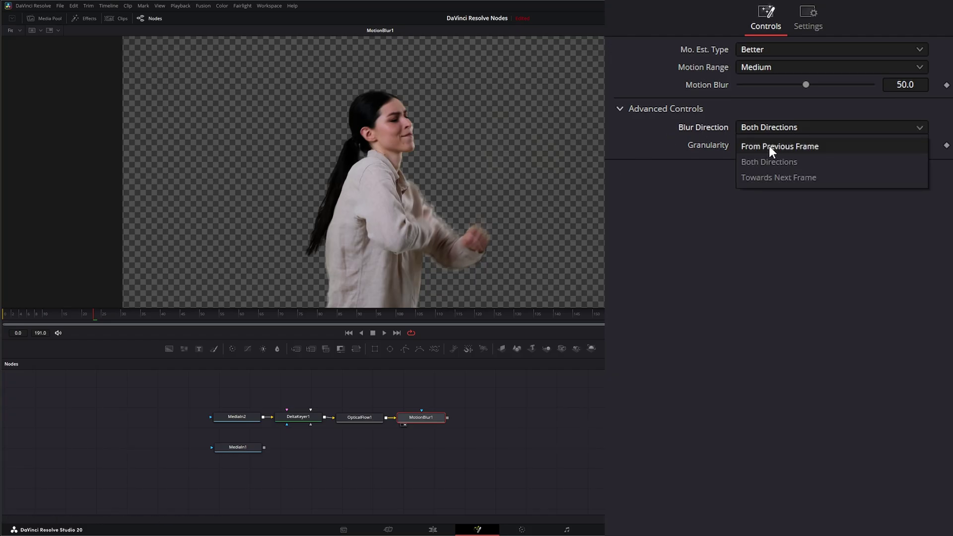
left_click(773, 146)
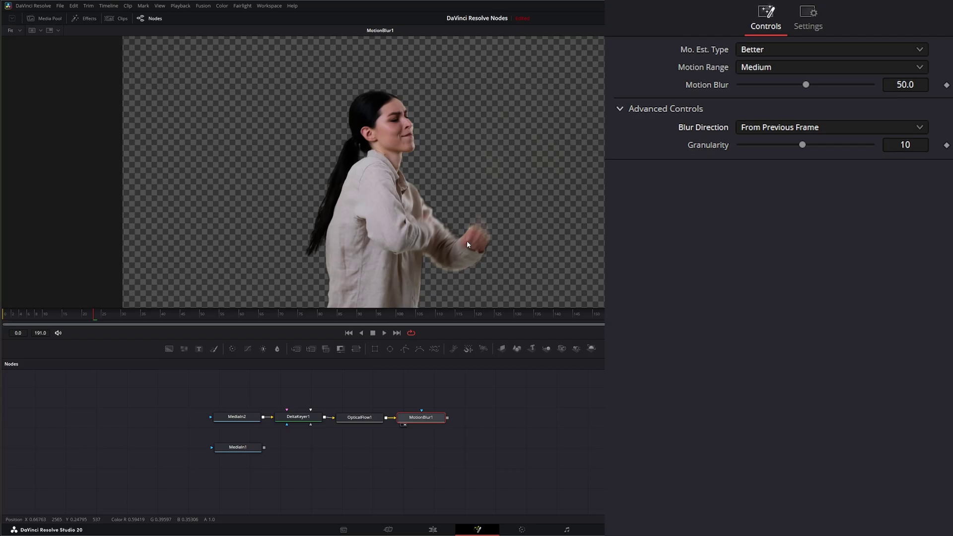
left_click(777, 127)
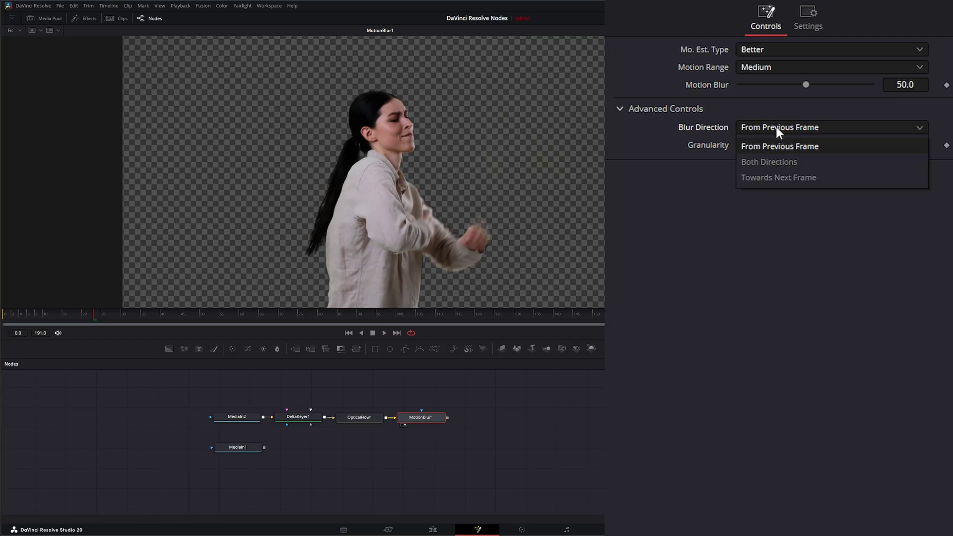
left_click(794, 177)
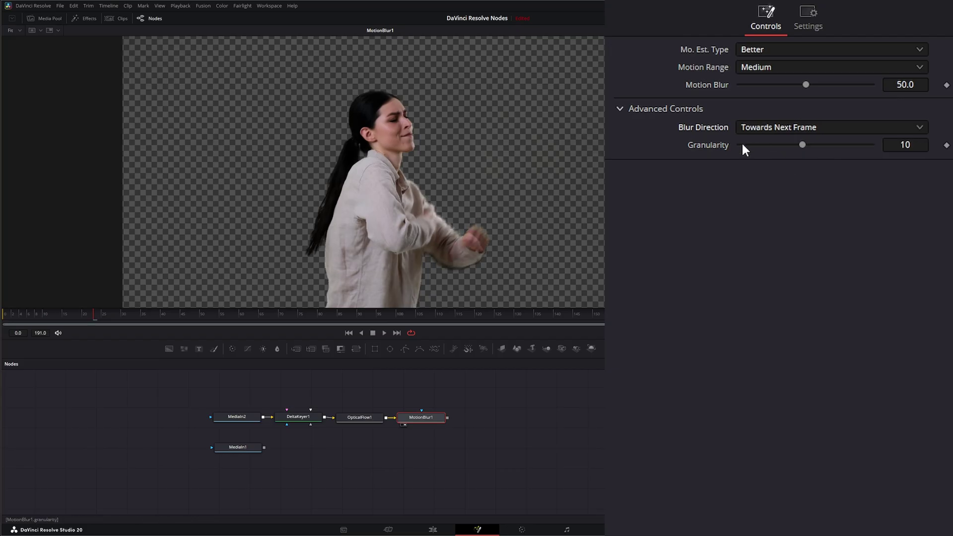
left_click(776, 130)
left_click(774, 163)
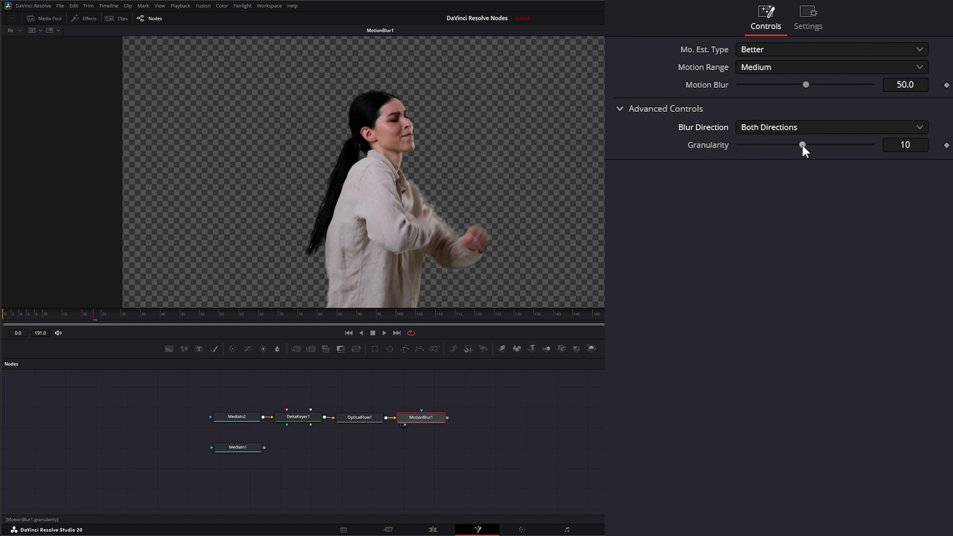
- Raise Granularity, reset it to 10, and move the MotionBlur1 node further right
left_click_drag(802, 145, 850, 144)
left_click_drag(845, 144, 866, 144)
double_click(715, 143)
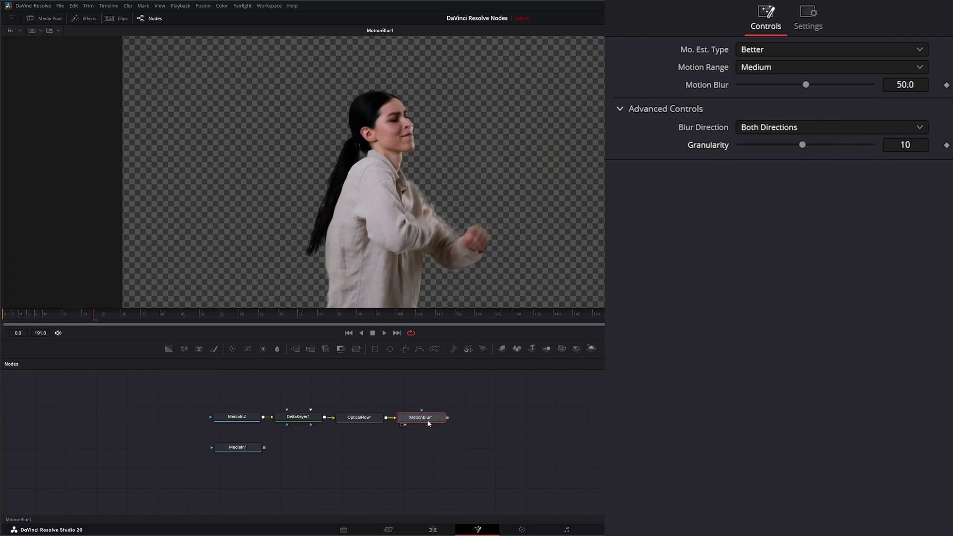
left_click_drag(429, 423, 484, 423)
left_click_drag(431, 391, 519, 438)
left_click(384, 333)
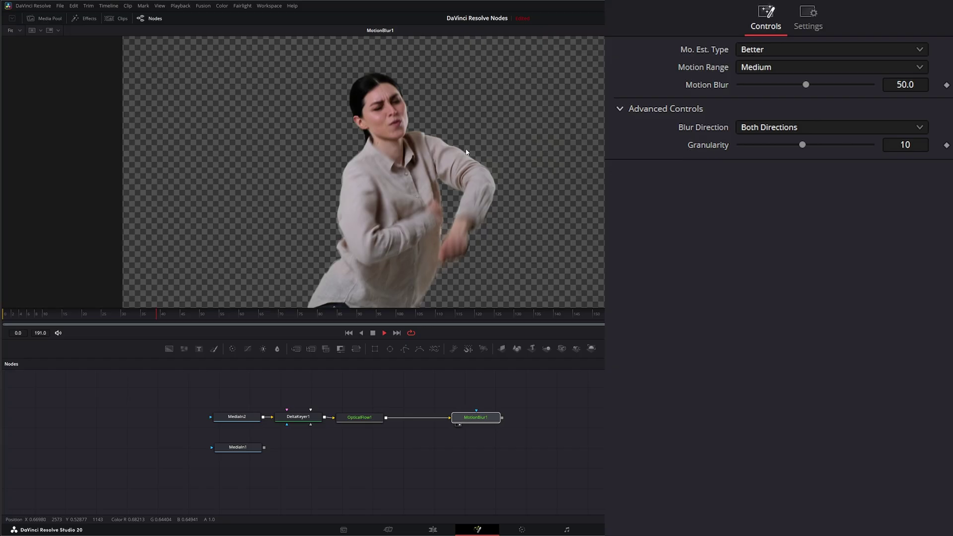
left_click(373, 334)
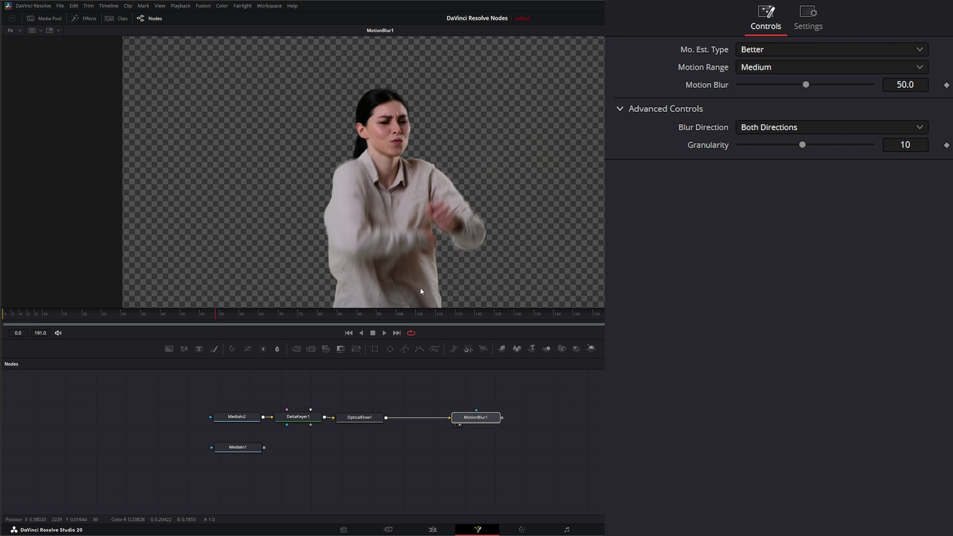
left_click(281, 424)
key("1")
scroll(447, 249, "up", 5)
scroll(475, 247, "up", 3)
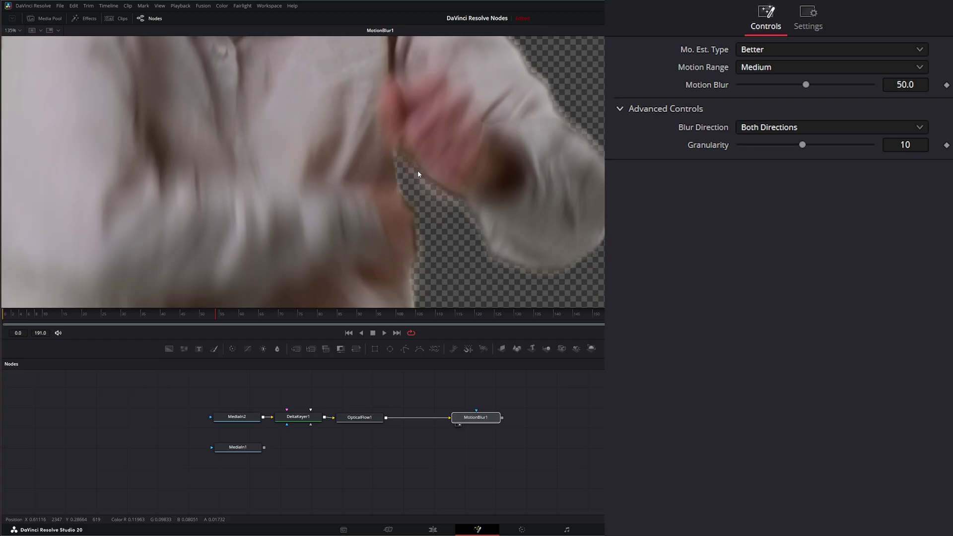
left_click_drag(526, 272, 374, 264)
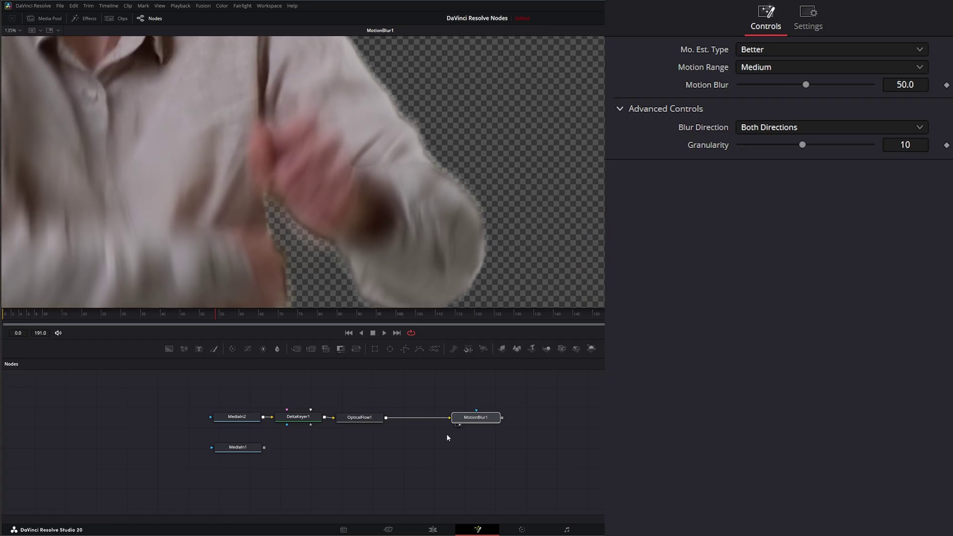
scroll(304, 219, "down", 12)
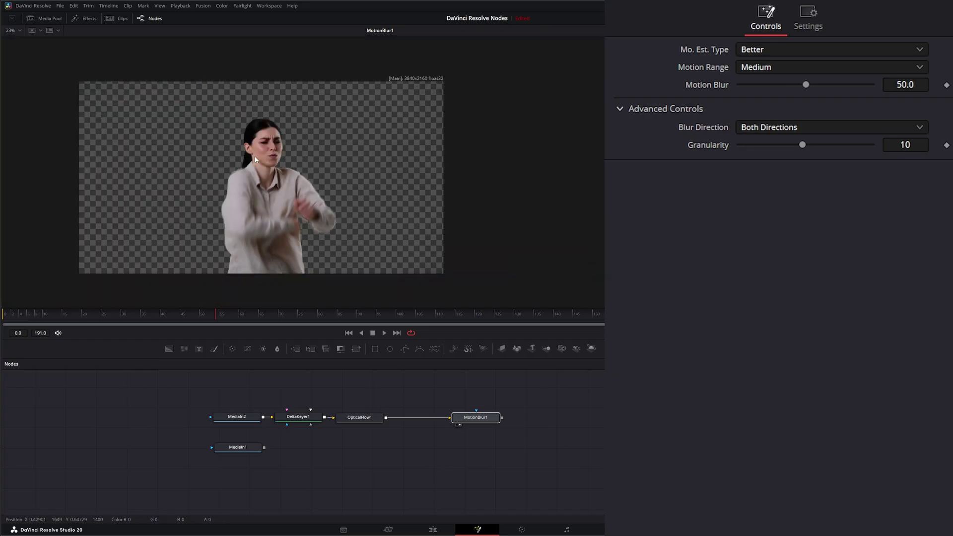
left_click(12, 30)
left_click(10, 43)
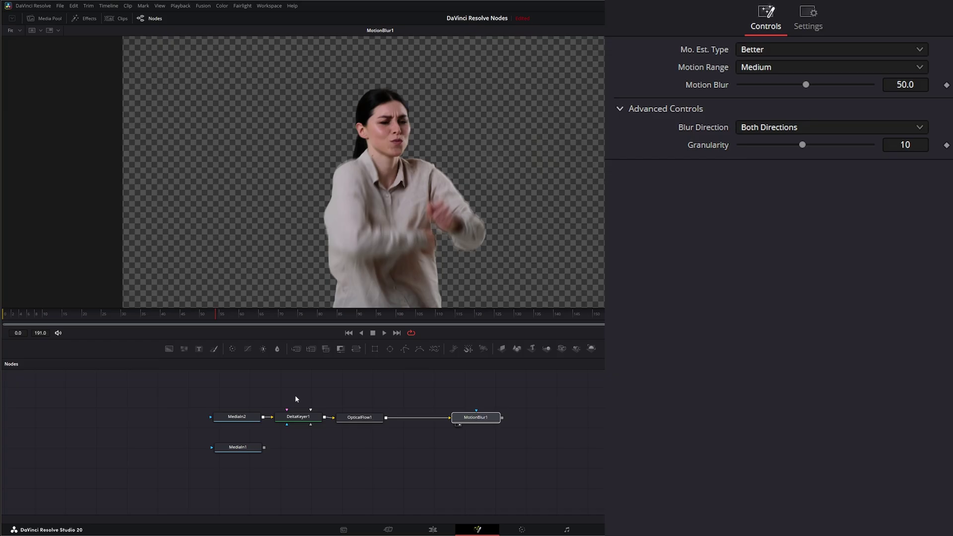
- Connect MediaIn1 into OpticalFlow1, view the raw clip, and scrub to the dancer's high kick
left_click_drag(264, 448, 333, 418)
left_click(219, 455)
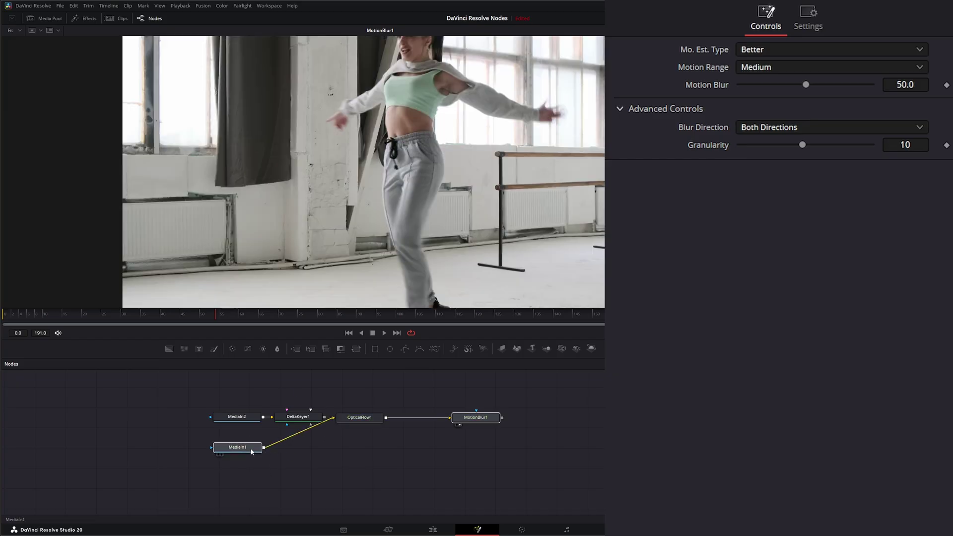
left_click_drag(320, 184, 258, 171)
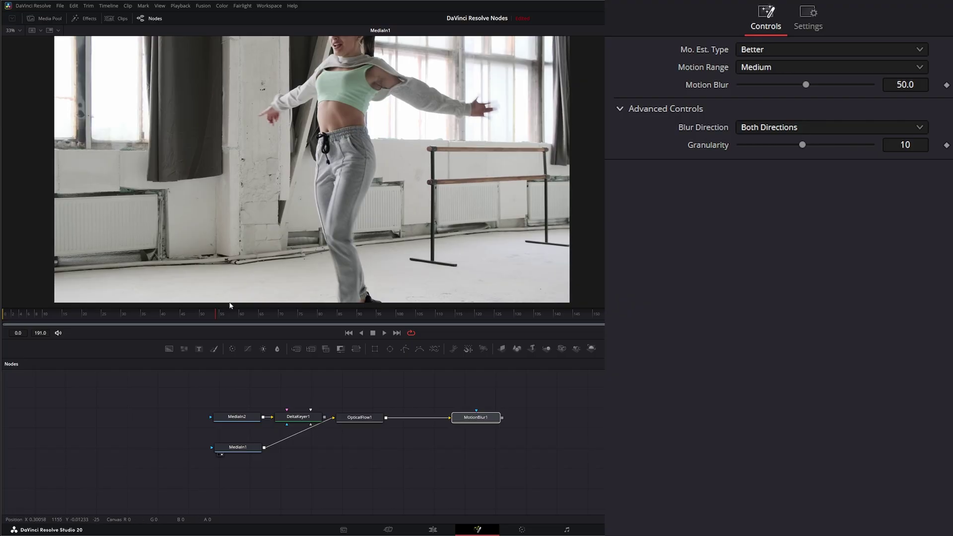
left_click_drag(215, 319, 154, 319)
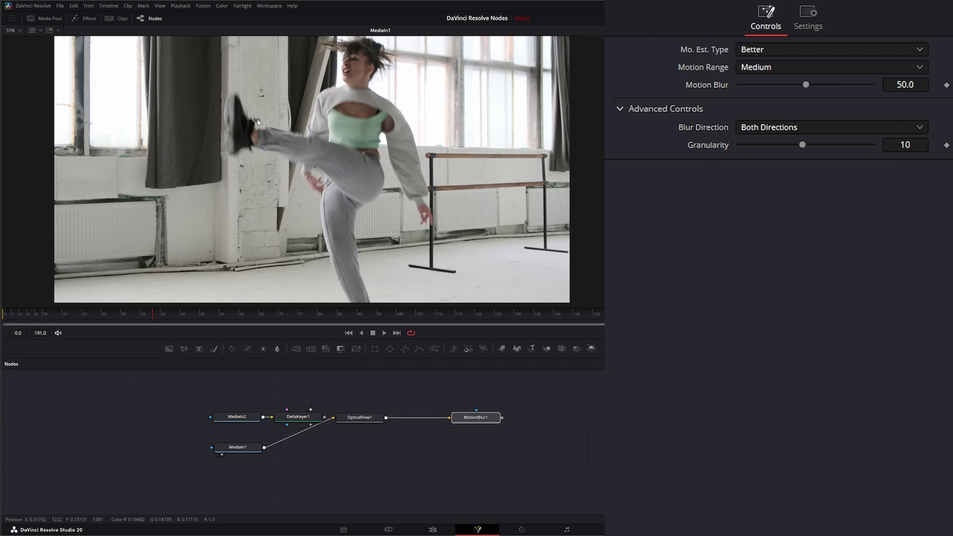
left_click_drag(151, 316, 149, 317)
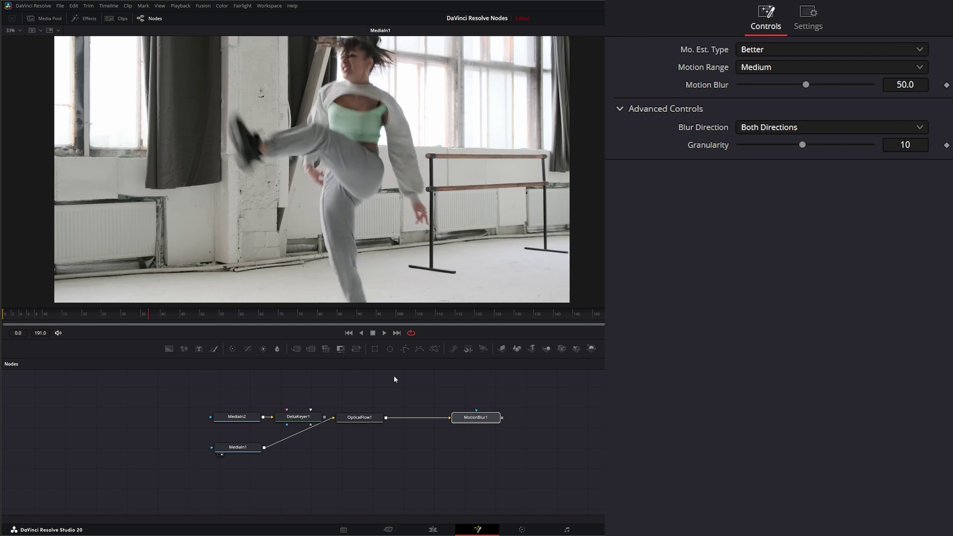
left_click(344, 419)
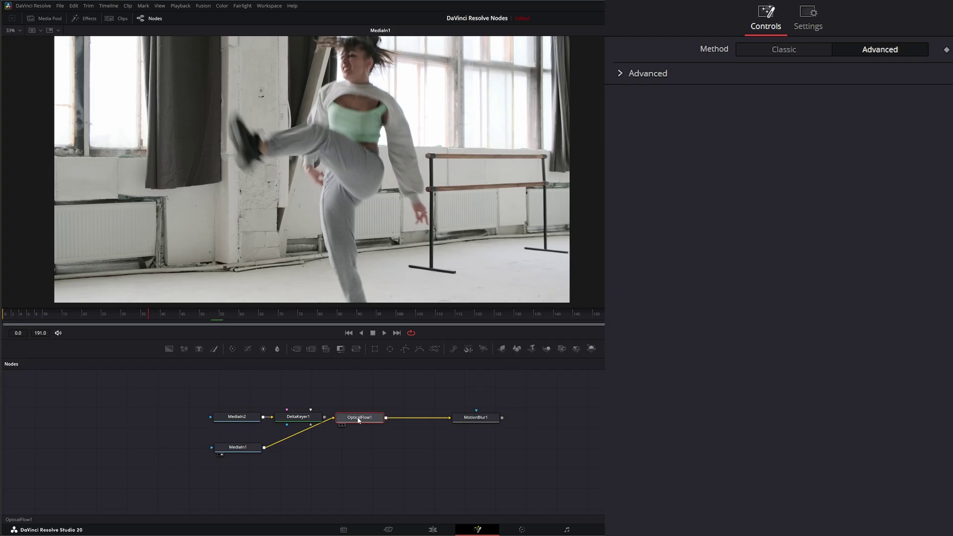
- Move OpticalFlow1 down, view MotionBlur1, lower Motion Blur to 16.0, and play it back
left_click_drag(344, 419, 391, 439)
left_click(480, 417)
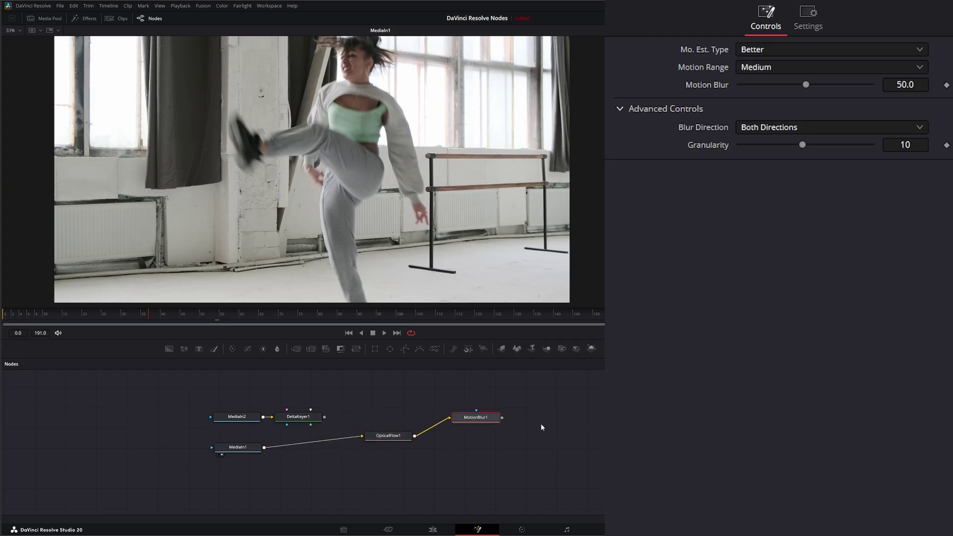
key("1")
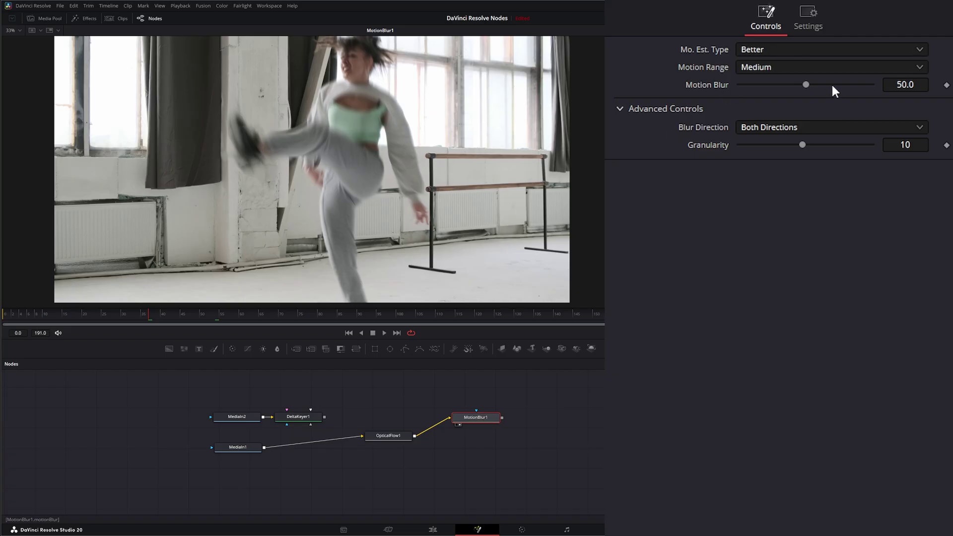
left_click_drag(806, 85, 762, 86)
key("space")
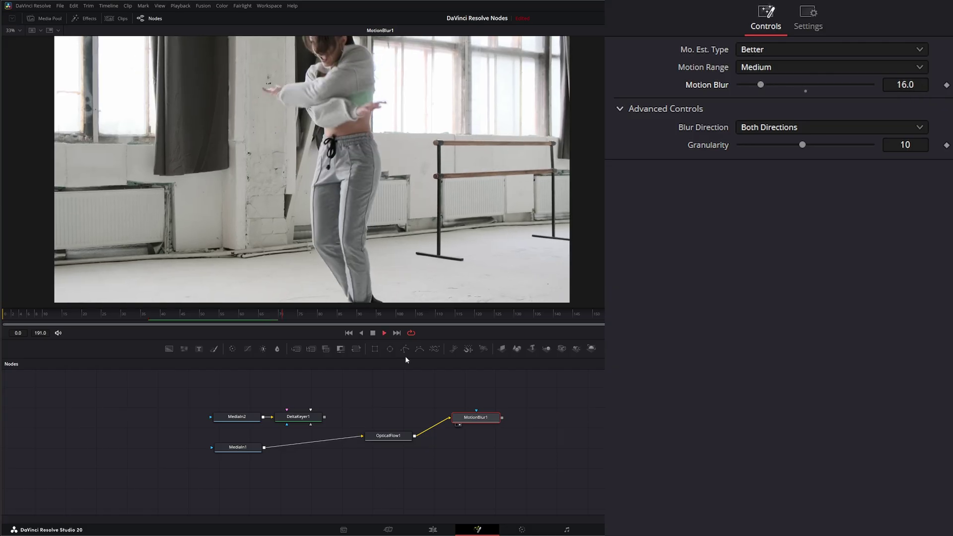